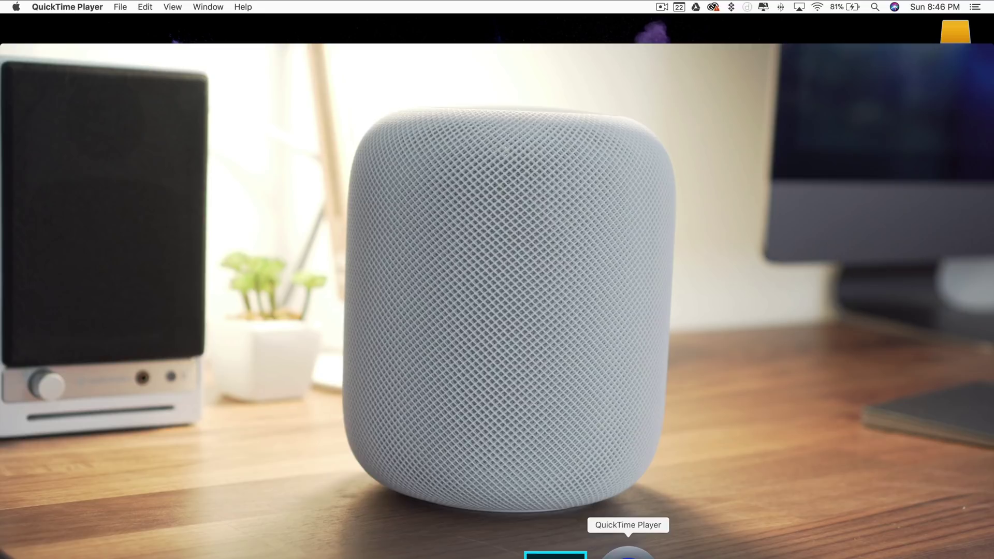
Move the HomePod video to the frame showing the black HomePod beside the books and copy it.
mouse_move(585, 422)
left_click_drag(458, 505, 498, 501)
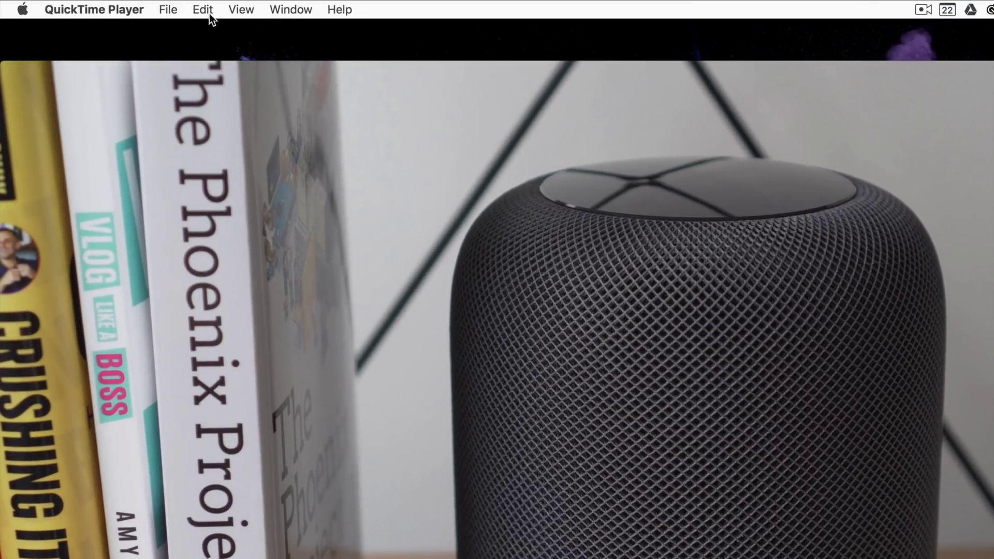
left_click(145, 7)
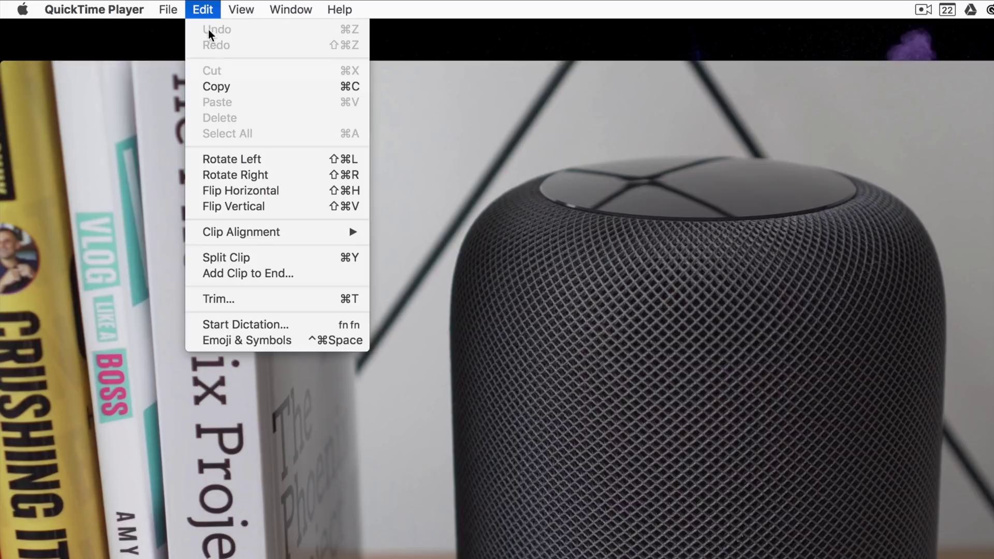
left_click(222, 88)
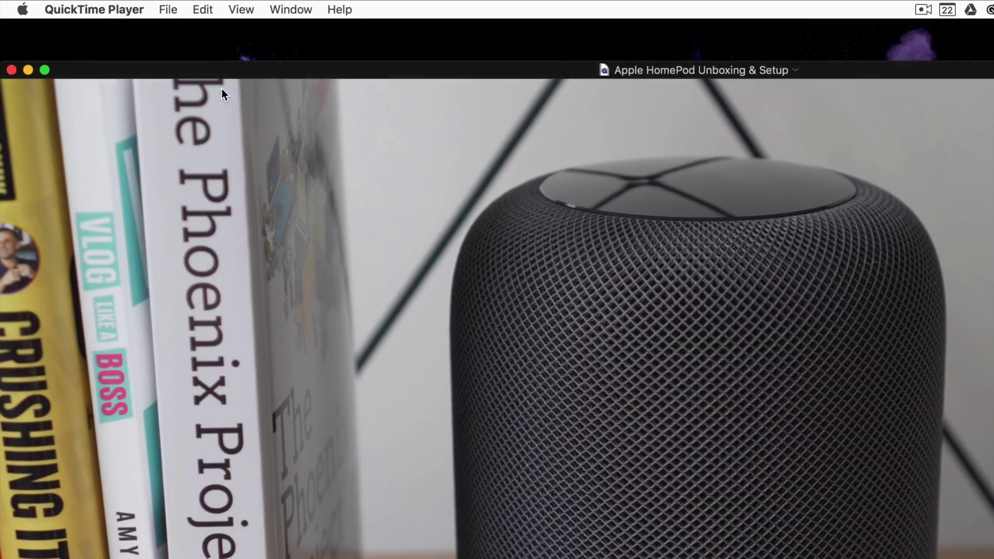
left_click(94, 9)
Quit QuickTime Player and create a new Preview image from the copied frame.
left_click(114, 138)
left_click(483, 549)
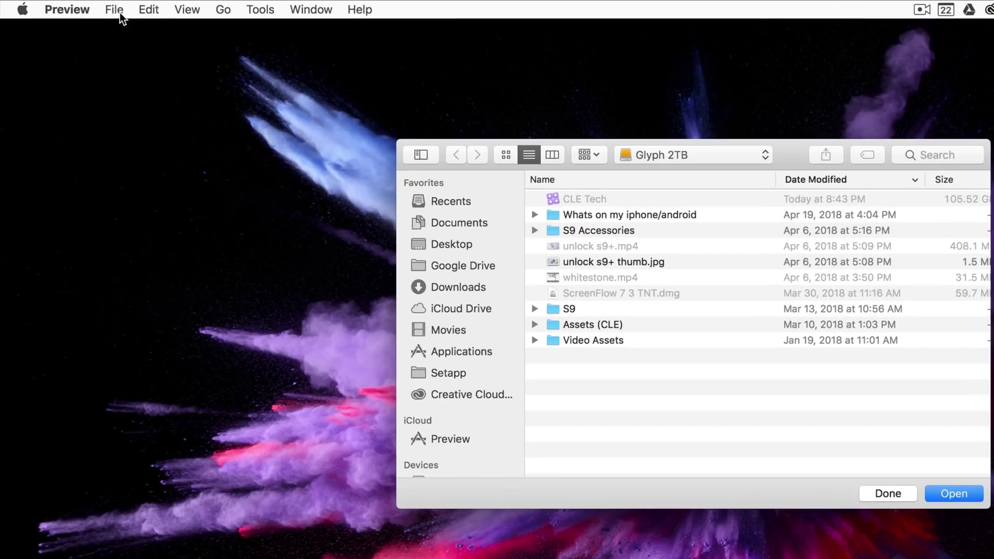
left_click(84, 7)
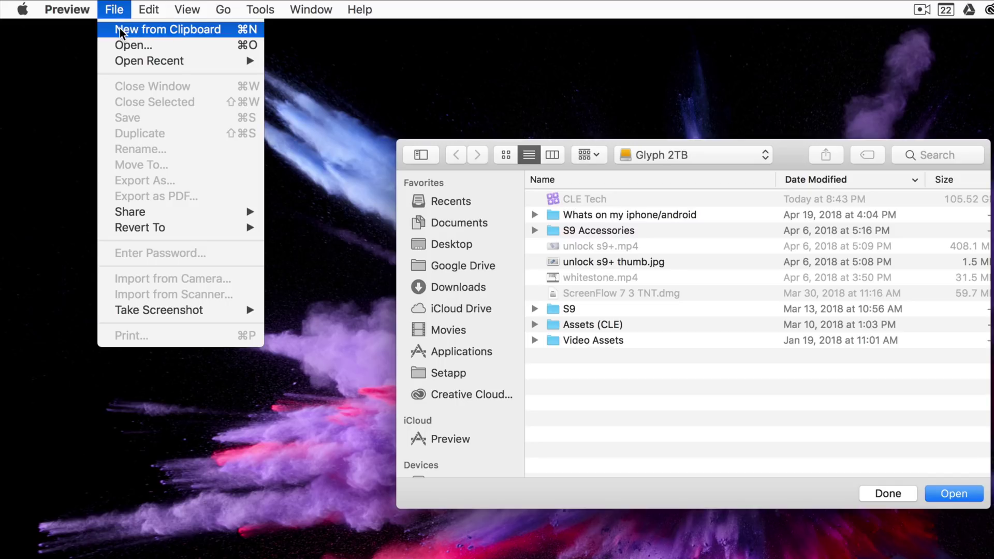
left_click(86, 21)
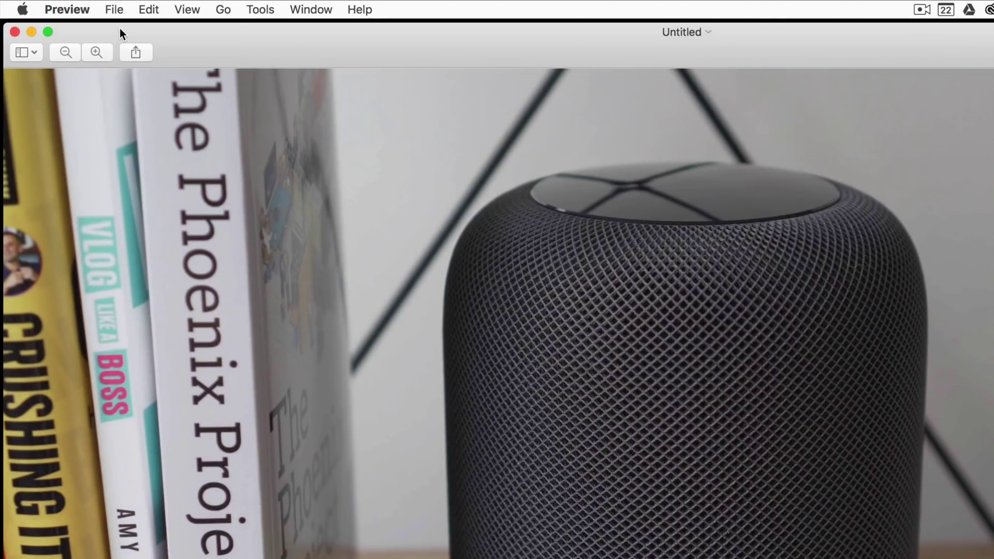
Start saving the new untitled image with JPEG chosen as the format.
left_click(115, 10)
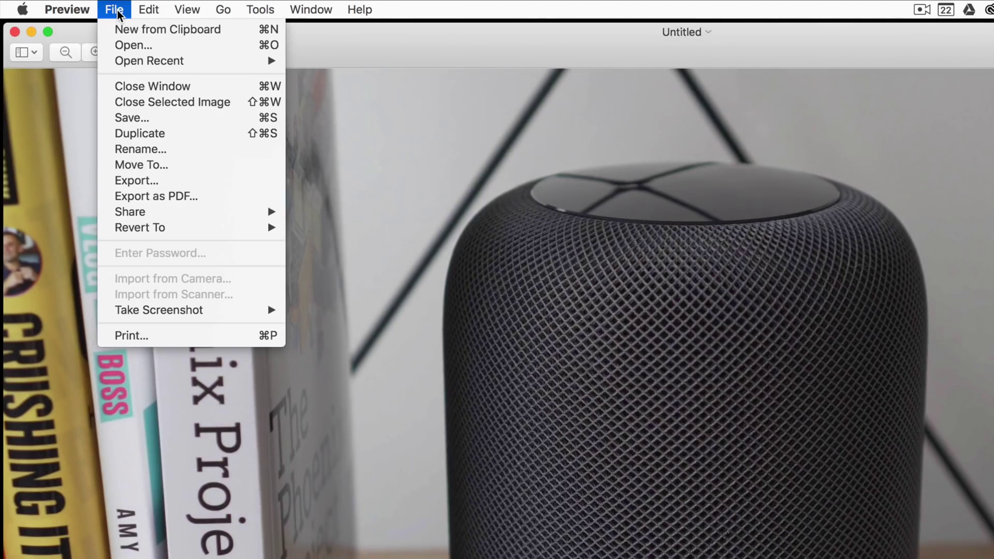
left_click(140, 117)
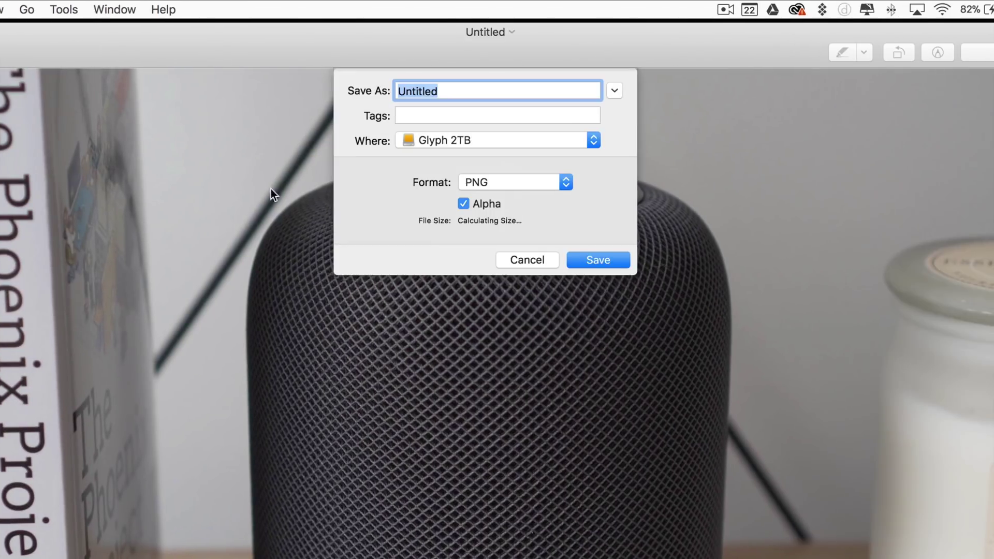
left_click(712, 187)
left_click(501, 125)
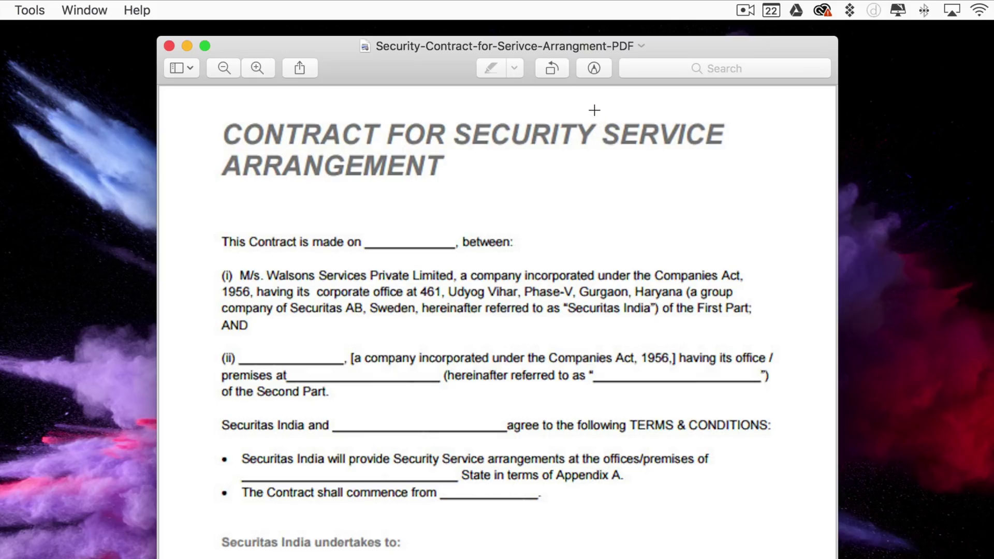
Place a text box on the contract's date blank reading 5/1/2018.
left_click(594, 66)
left_click(386, 100)
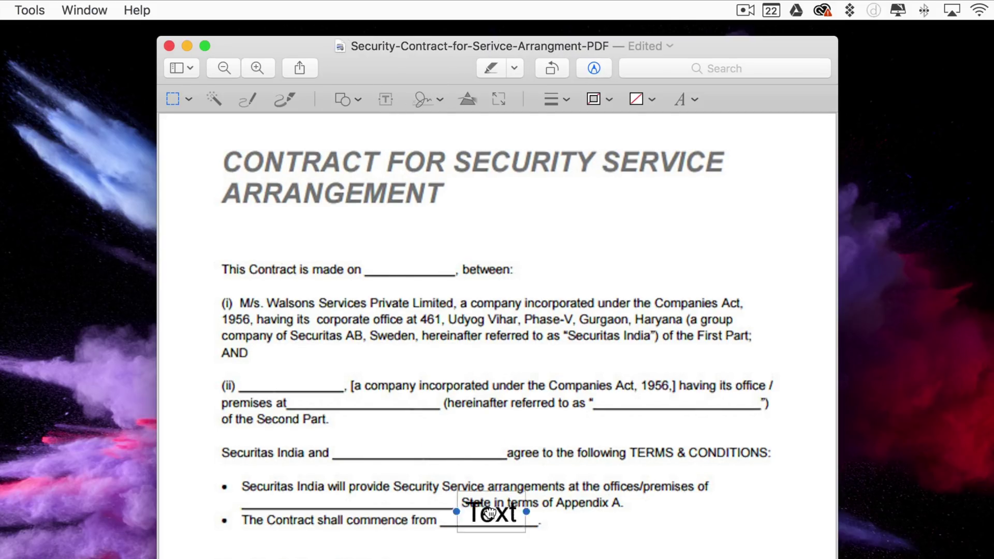
left_click_drag(491, 512, 410, 260)
double_click(410, 259)
type("5/1/2018")
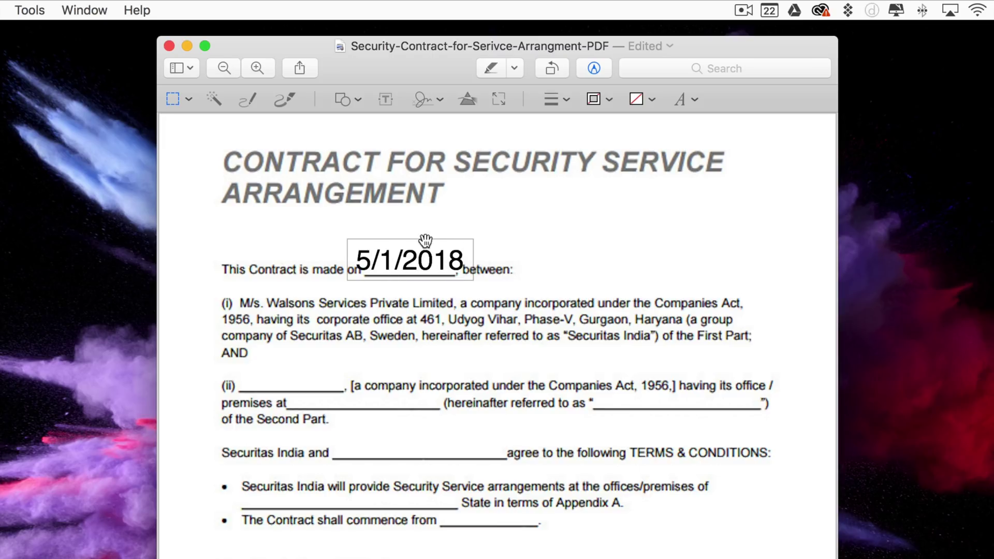
Style the date text at 14 pt in black.
key("super+a")
left_click(692, 102)
left_click(640, 173)
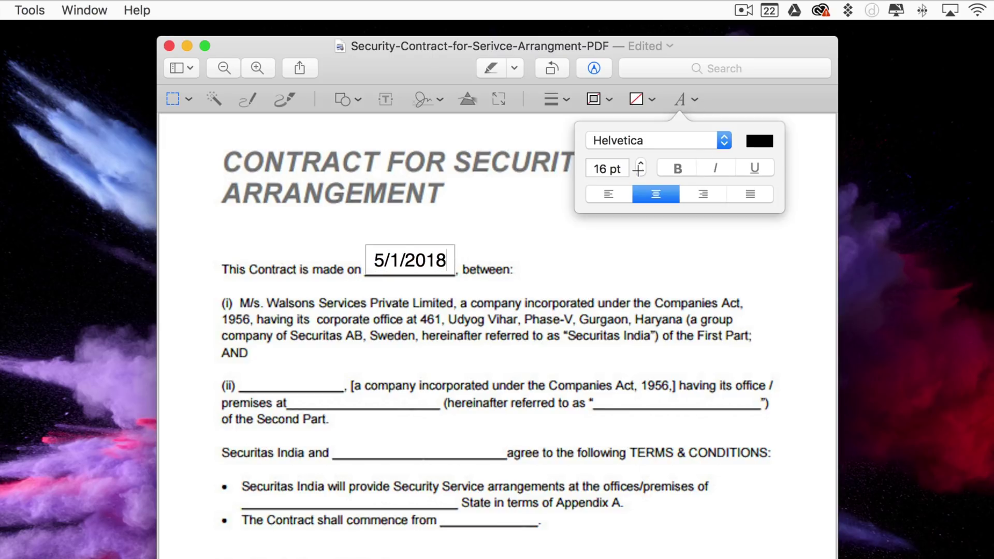
left_click(759, 141)
left_click(705, 175)
left_click(759, 140)
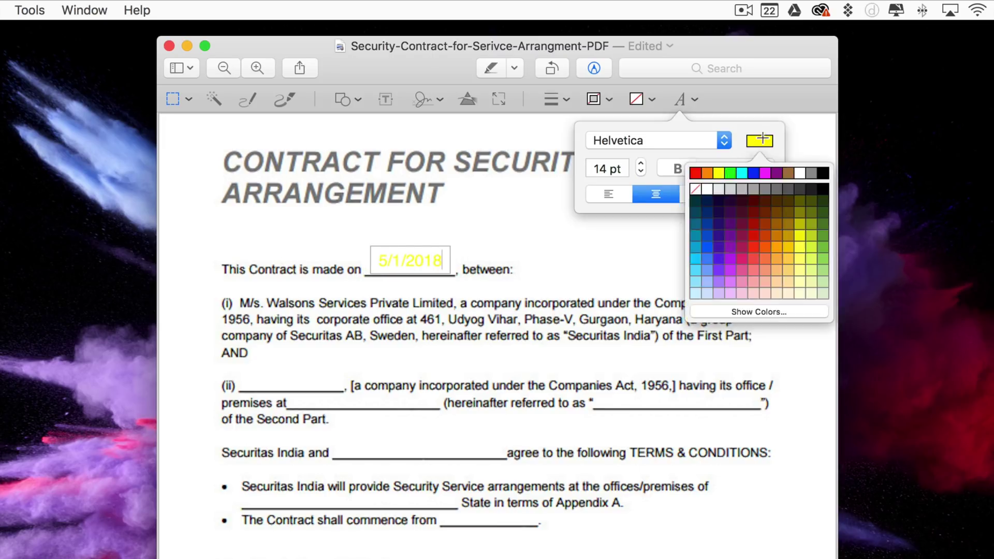
left_click(821, 171)
left_click(421, 261)
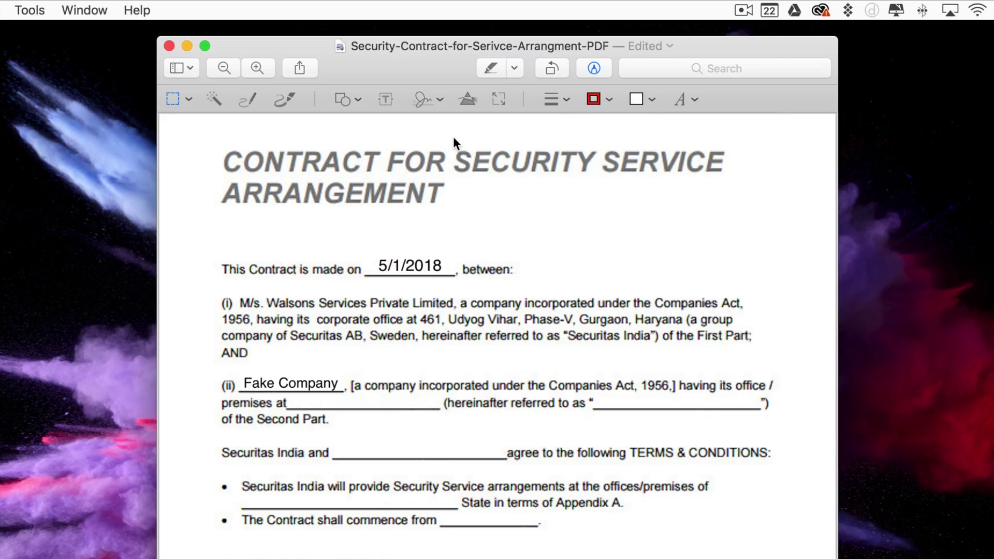
left_click(438, 100)
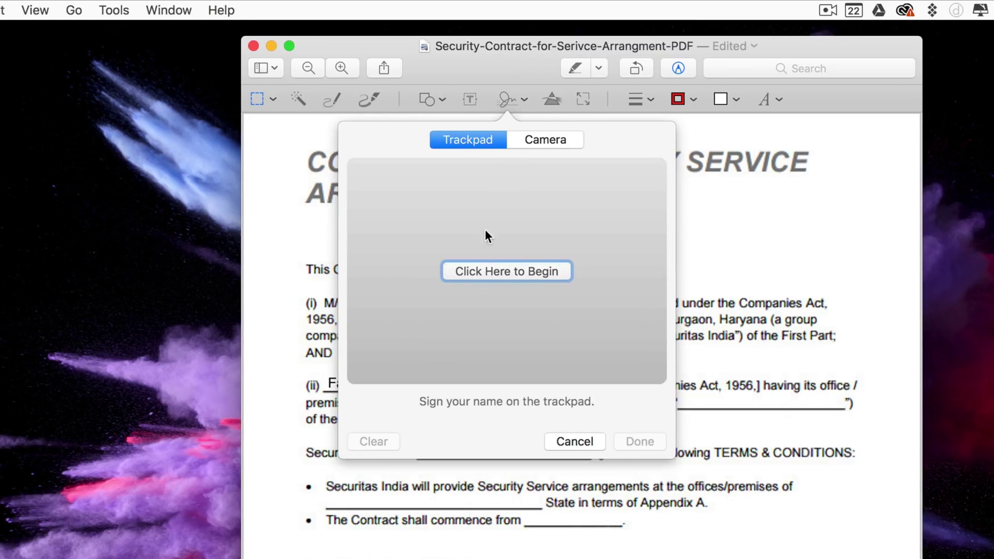
Draw a trackpad signature, clear and redraw it, then save it for use.
left_click(480, 268)
mouse_move(383, 231)
left_mouse_down()
mouse_move(422, 305)
mouse_move(555, 310)
left_mouse_up()
key("Return")
left_click(373, 441)
left_click(508, 270)
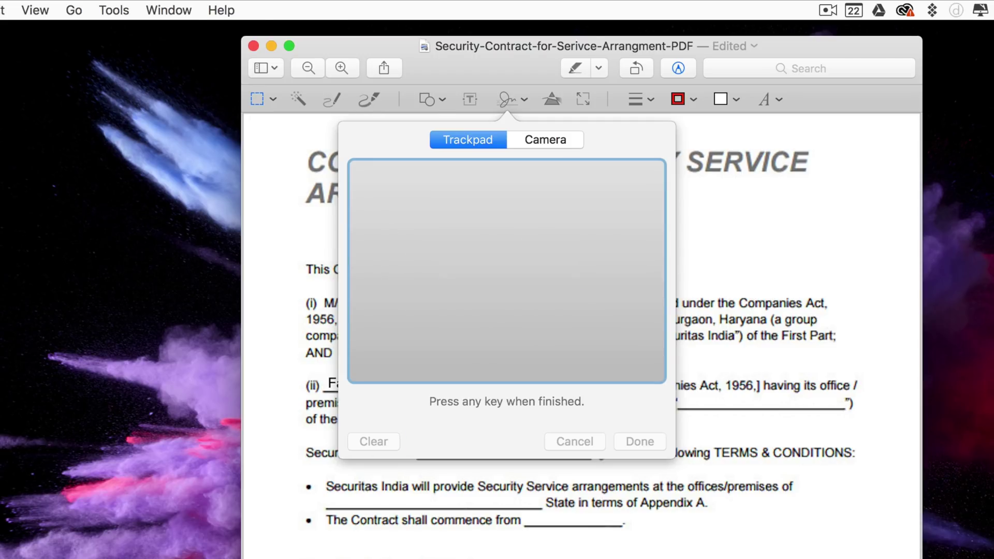
mouse_move(440, 246)
left_mouse_down()
mouse_move(506, 300)
mouse_move(642, 311)
left_mouse_up()
key("Return")
left_click(642, 442)
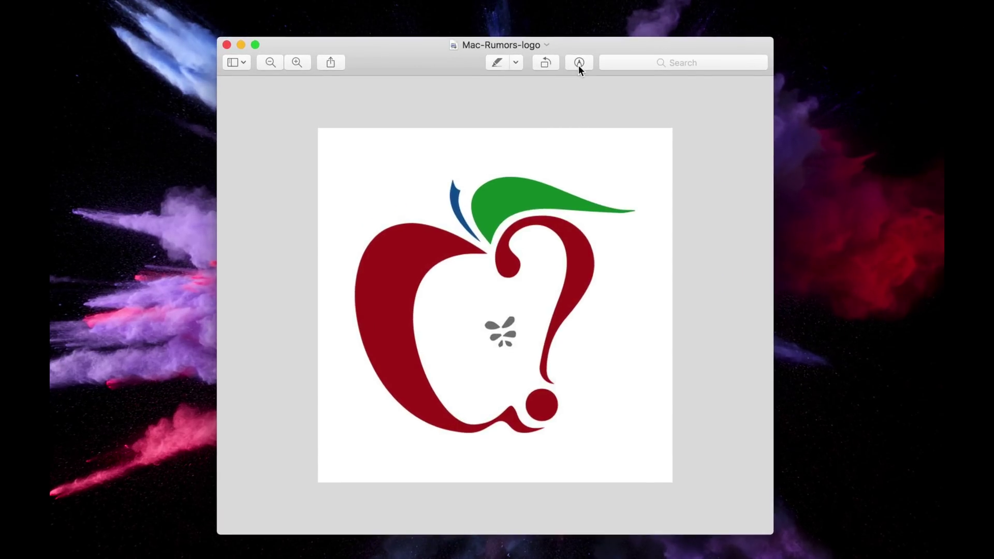
Select the logo's white background with Instant Alpha, delete it, and convert the file to PNG.
left_click(579, 62)
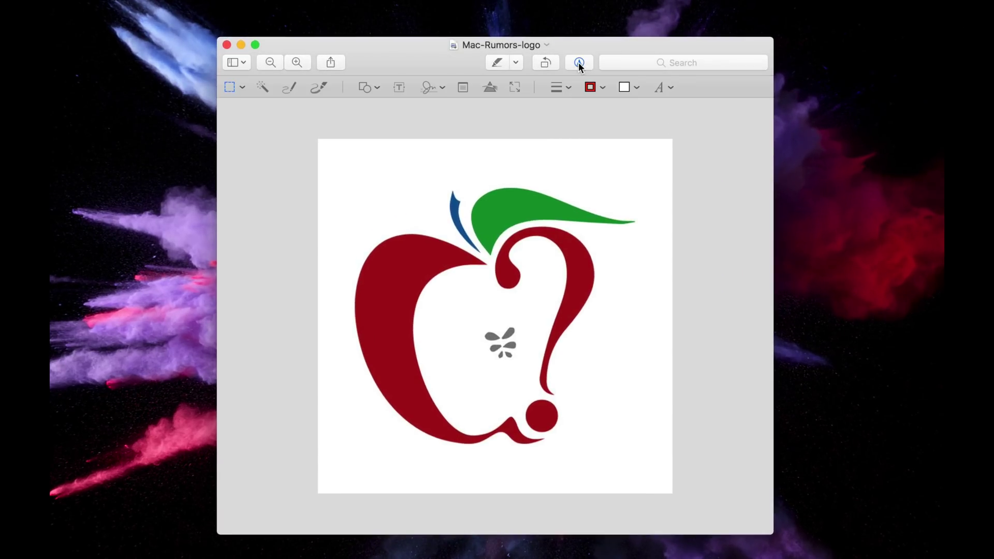
left_click(235, 88)
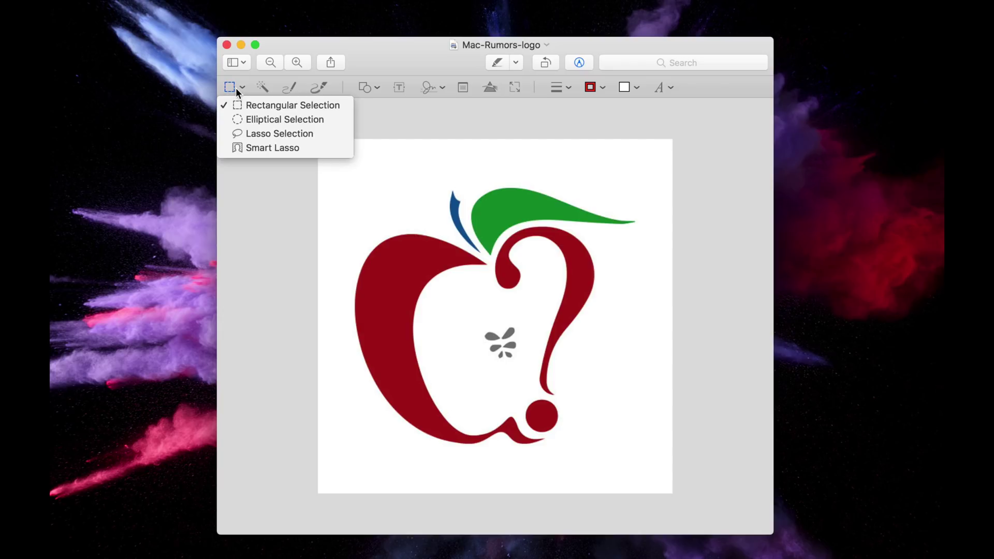
left_click(240, 103)
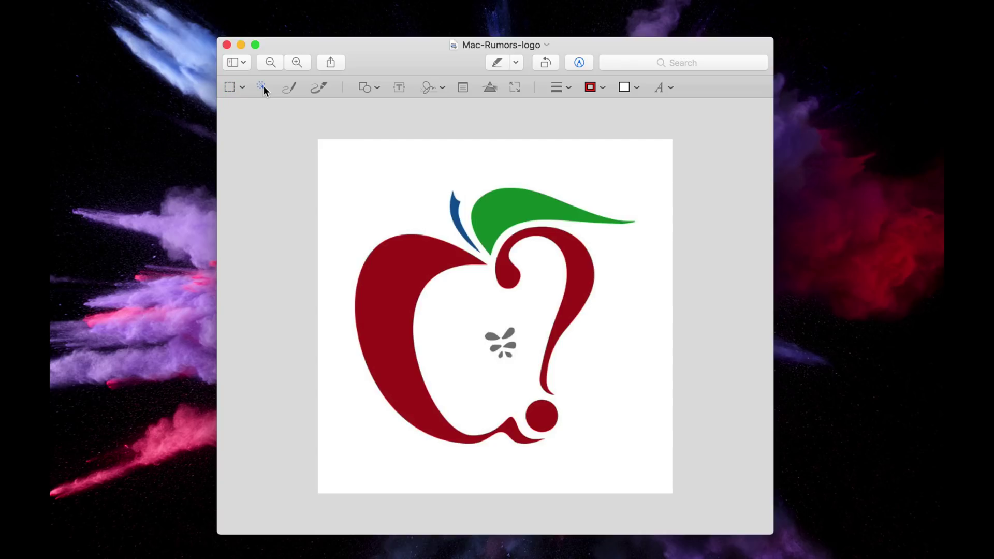
left_click(262, 88)
left_click_drag(609, 388, 535, 343)
left_click_drag(588, 391, 576, 384)
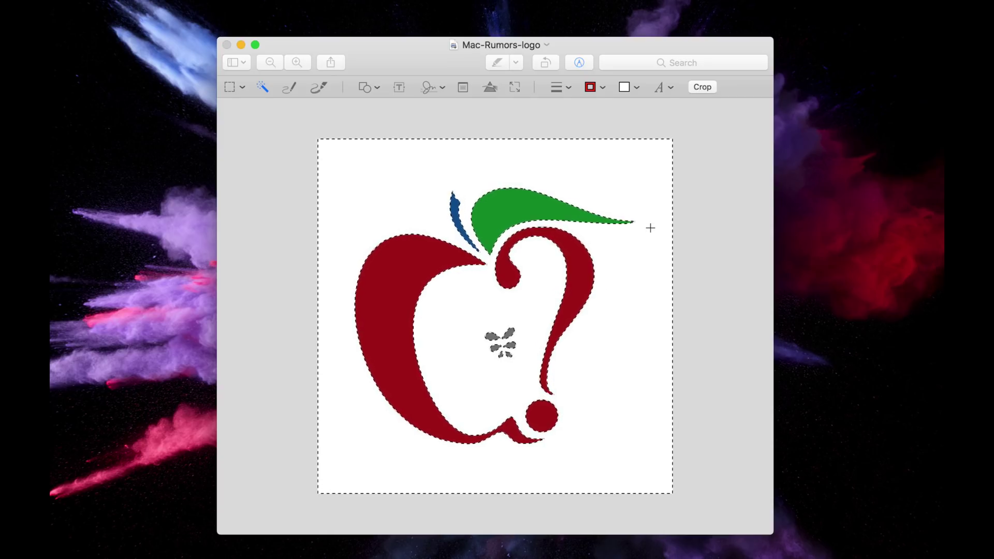
key("Delete")
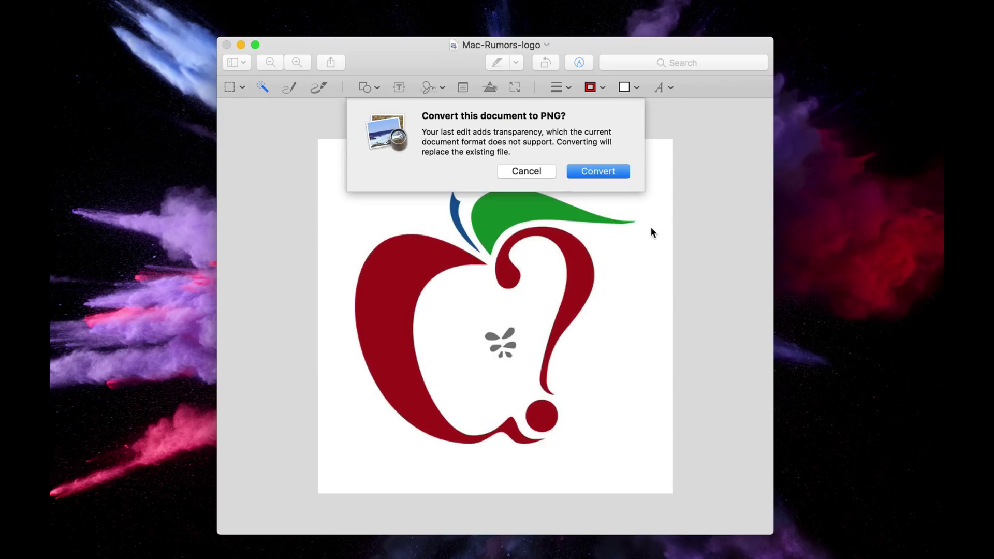
left_click(614, 172)
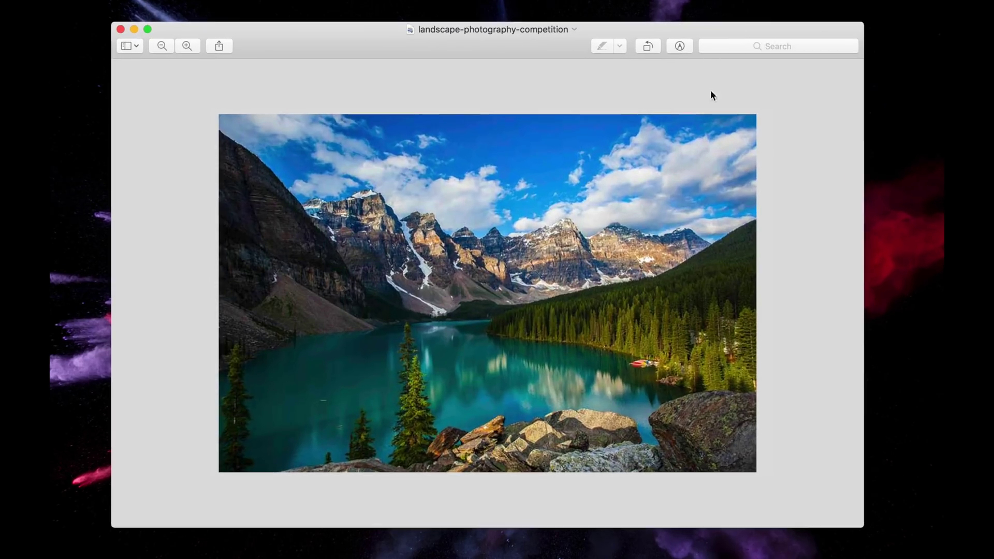
In Adjust Color, drag Exposure down on the landscape photo and apply Auto Levels.
left_click(682, 47)
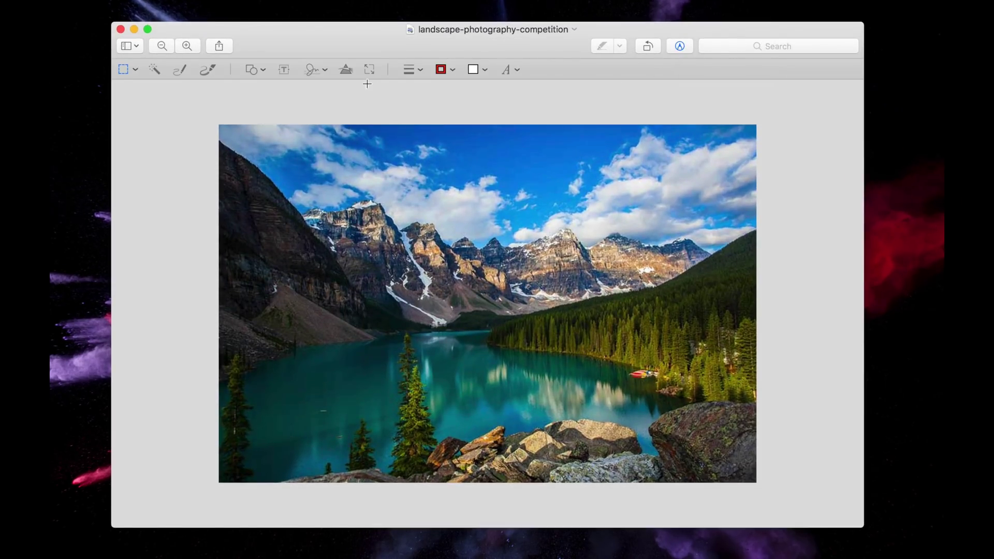
left_click(346, 69)
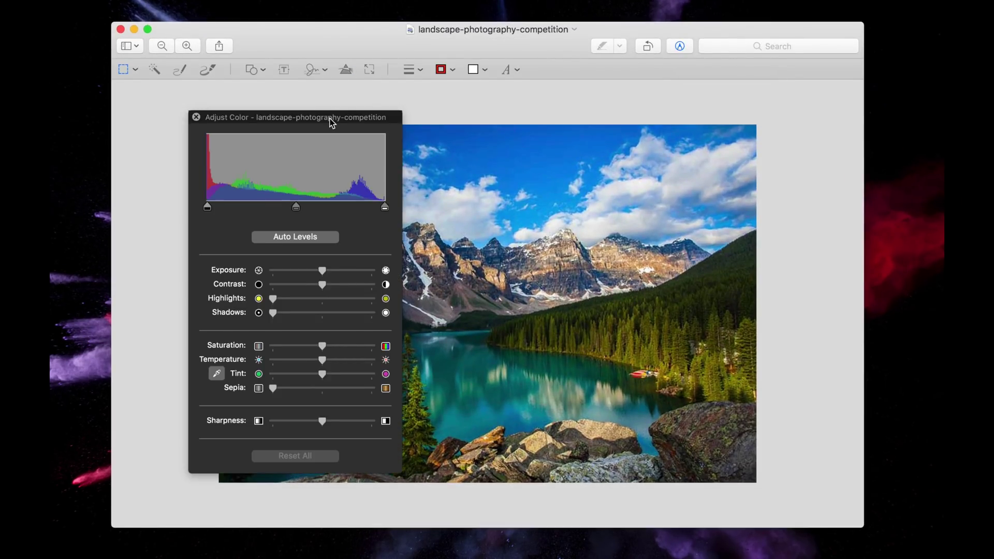
left_click_drag(333, 118, 142, 107)
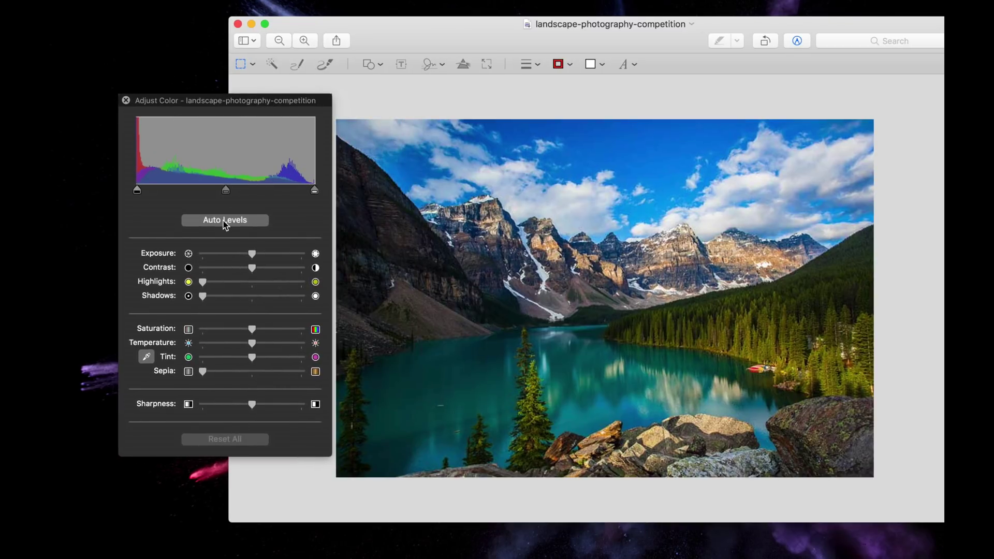
left_click_drag(225, 105, 213, 119)
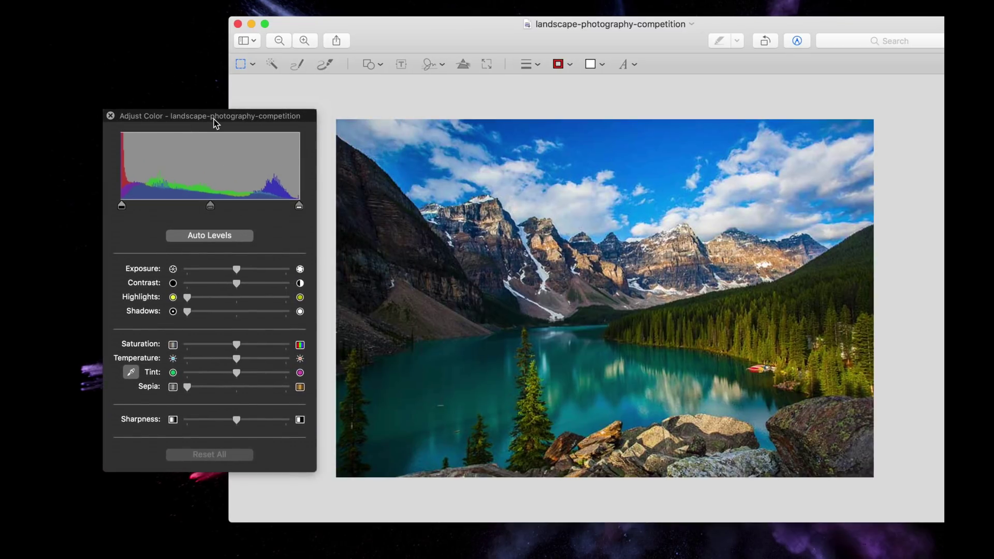
left_click_drag(236, 268, 211, 284)
left_click(232, 236)
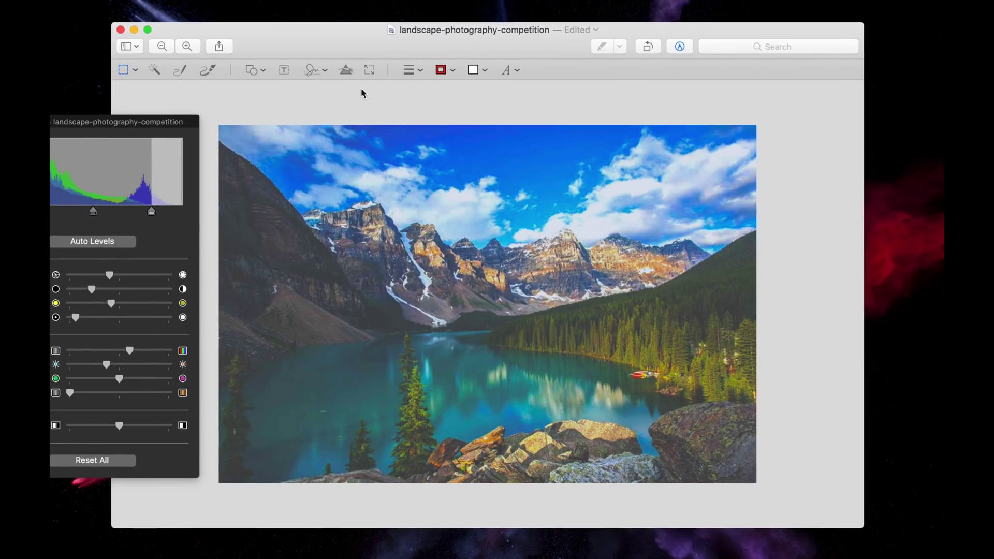
Use Adjust Size to fit the landscape photo into 1920 × 1080.
left_click(369, 70)
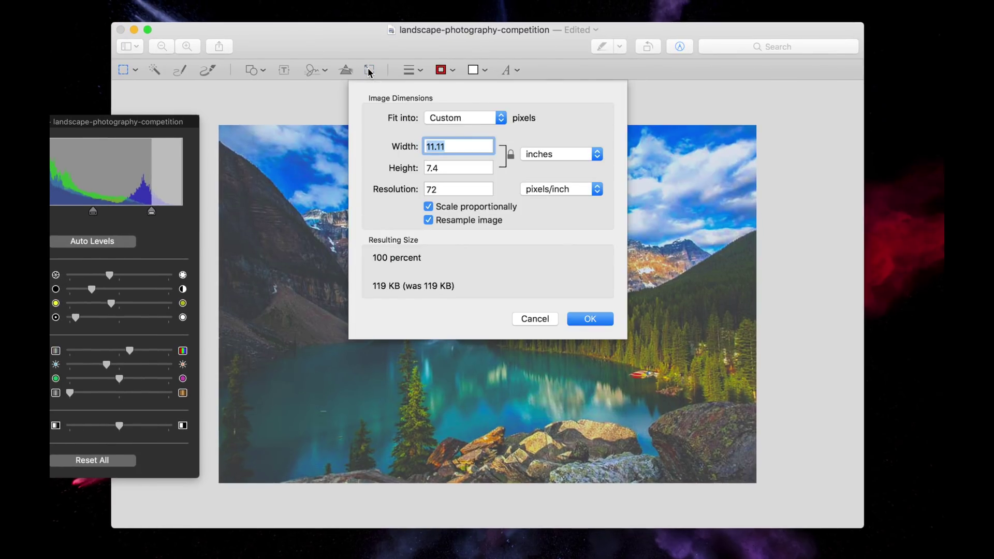
left_click(457, 118)
left_click(456, 219)
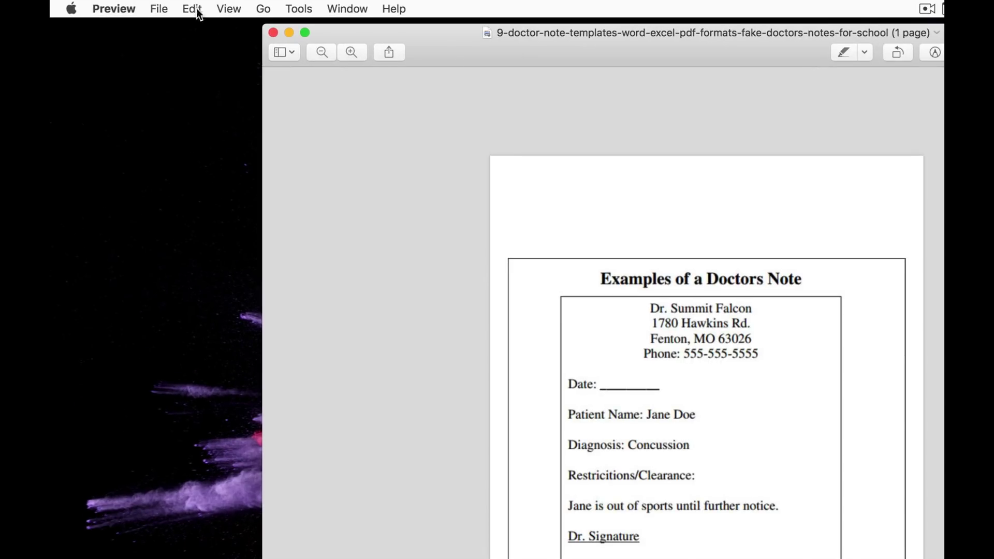
Insert the contract, landscape photo, logo and agreement files as pages in the doctor's note PDF.
left_click(141, 4)
mouse_move(229, 167)
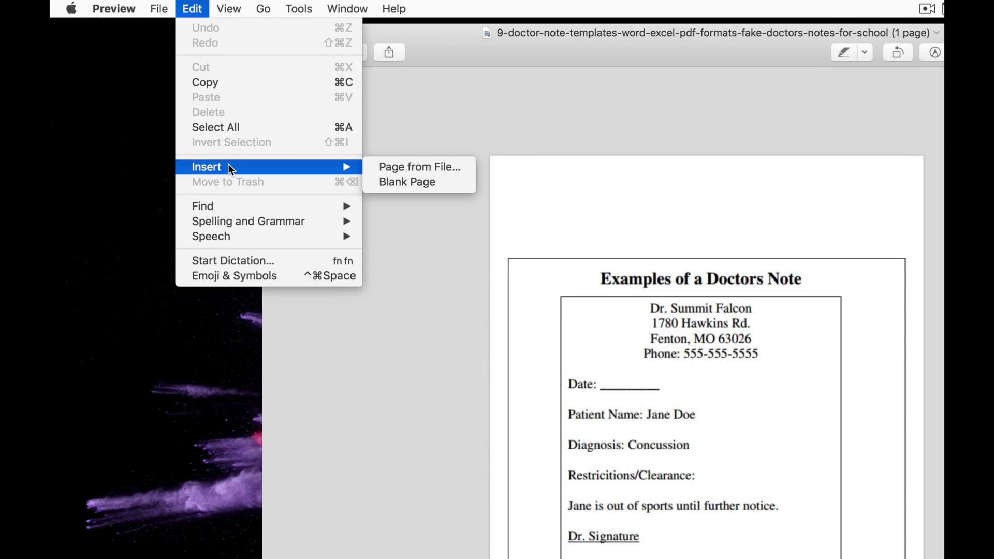
left_click(409, 169)
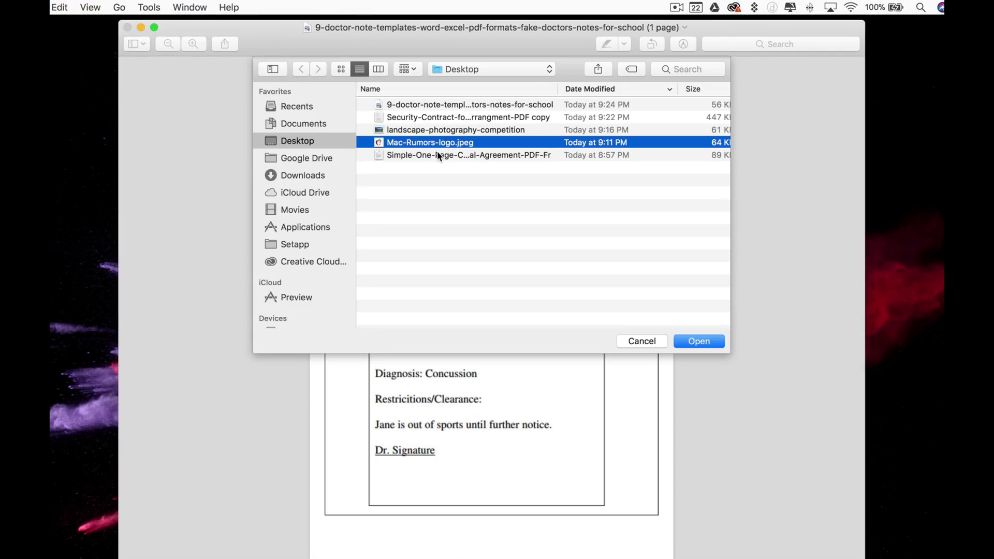
left_click_drag(437, 155, 440, 115)
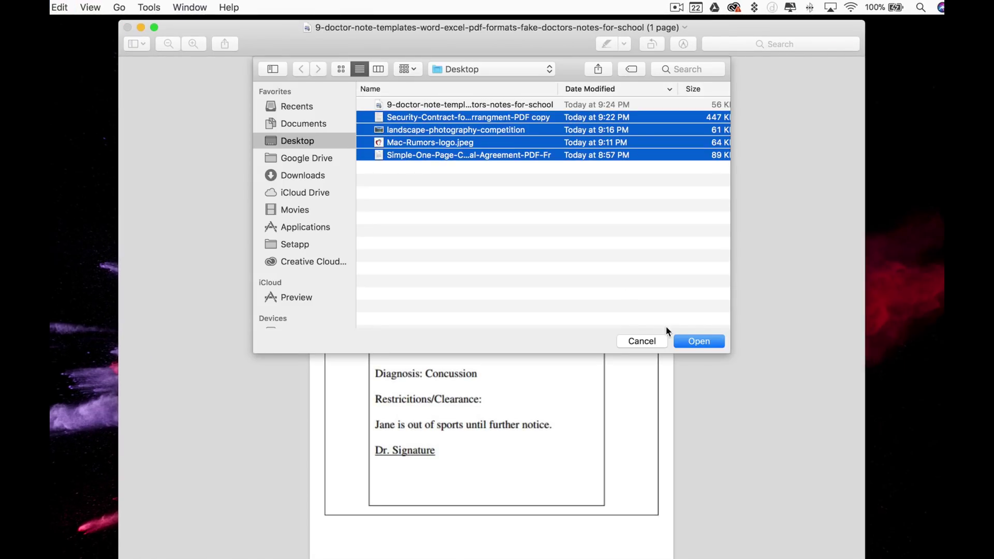
left_click(694, 342)
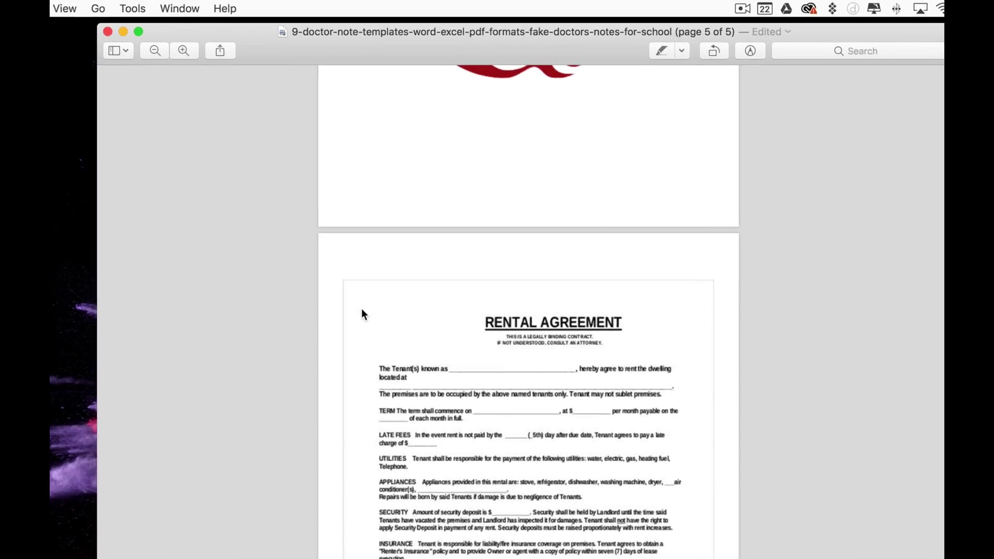
Show page thumbnails, delete the page 5 rental agreement, and move the landscape page in the order.
left_click(119, 50)
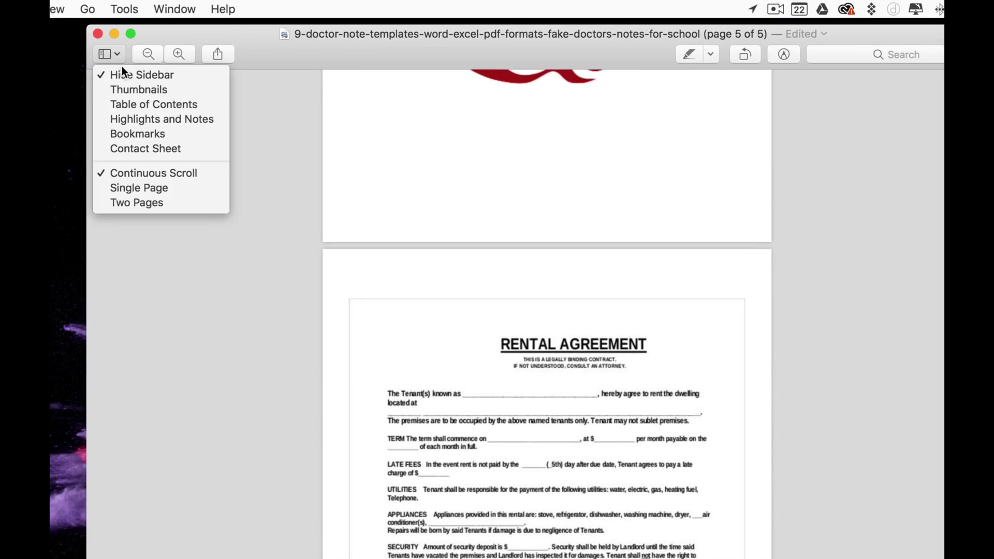
left_click(130, 89)
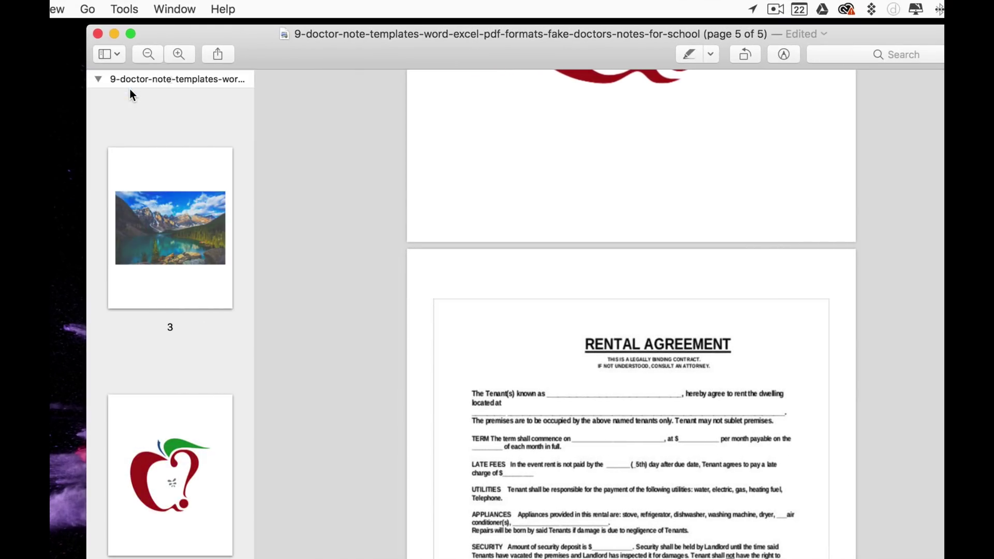
left_click(170, 475)
left_click(238, 450)
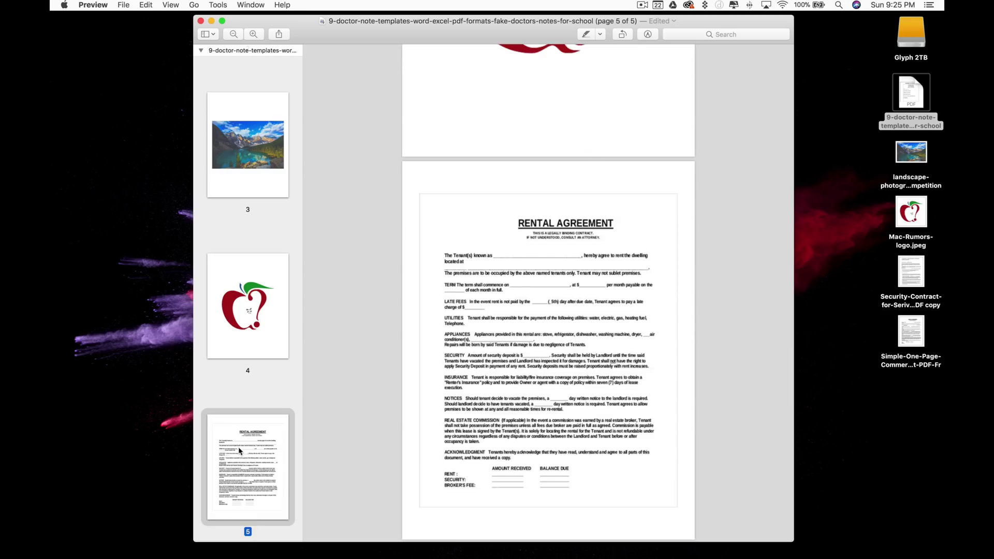
key("Delete")
left_click(247, 305)
left_click_drag(251, 145, 255, 398)
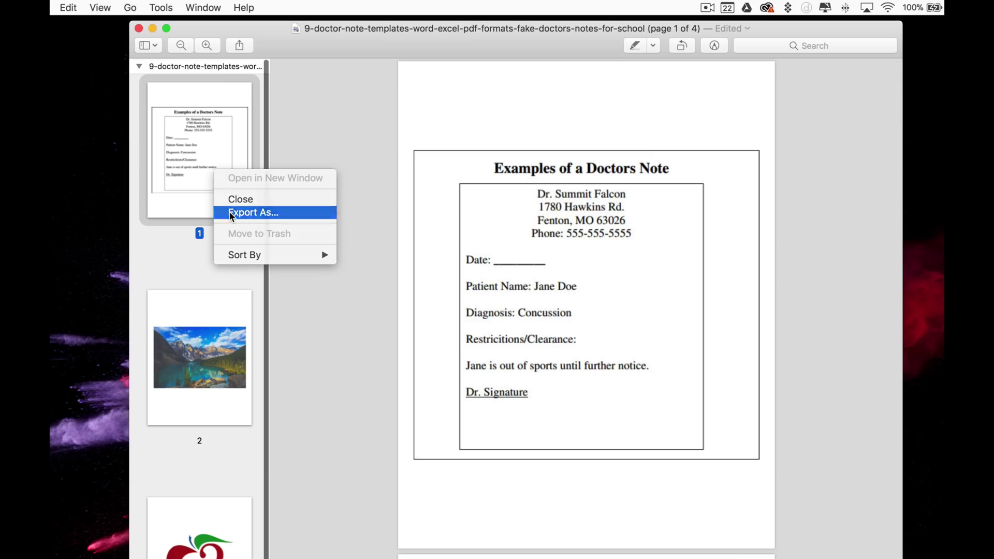
Open Export As for the four-page PDF, saving to the Desktop, and show the Format choices.
left_click(271, 163)
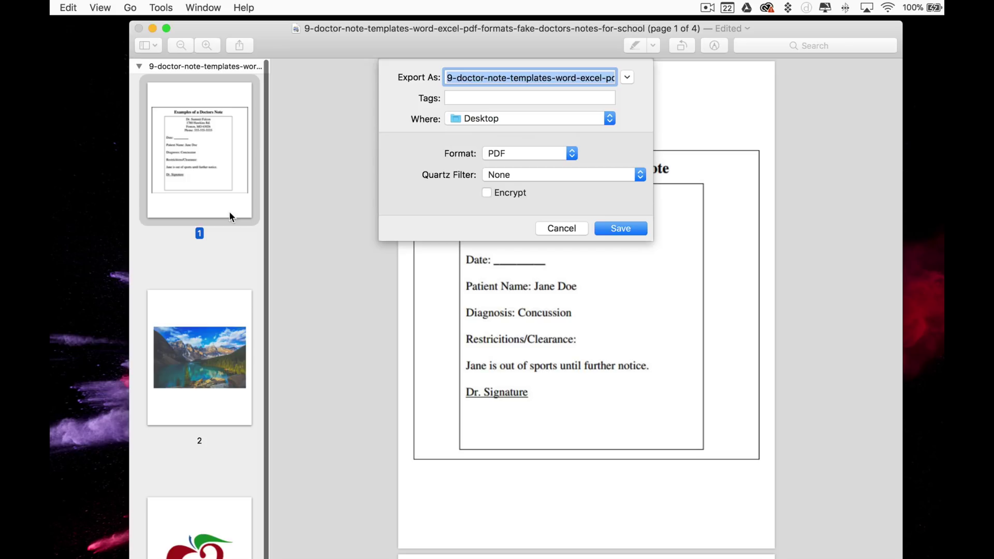
left_click(529, 154)
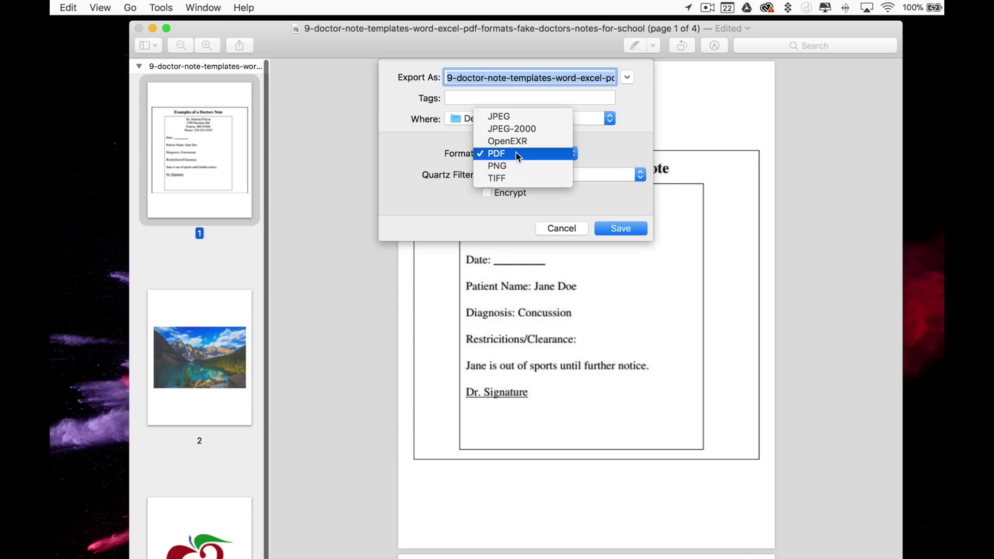